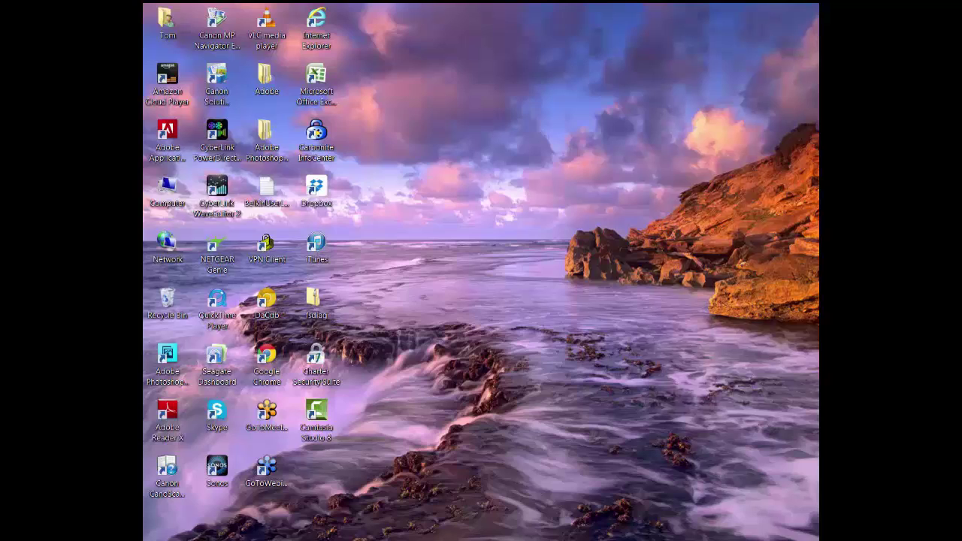
{"action": "mouse_move", "coordinate": [197, 535]}
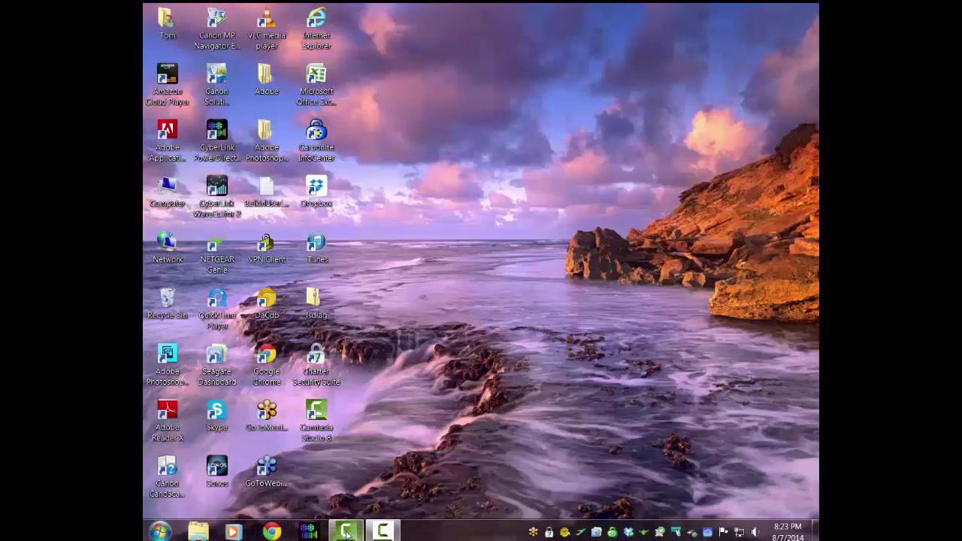
{"action": "left_click", "coordinate": [271, 532]}
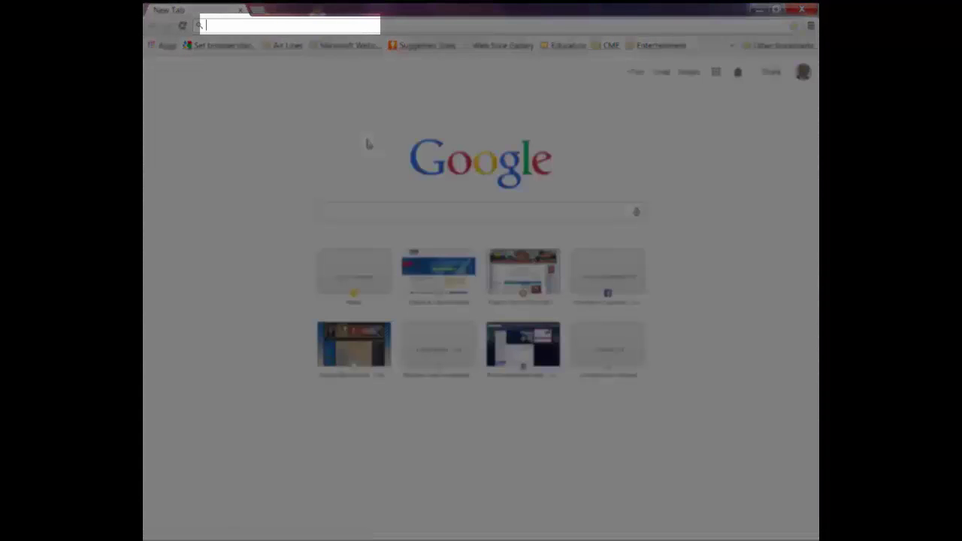
{"action": "type", "text": "www.rota"}
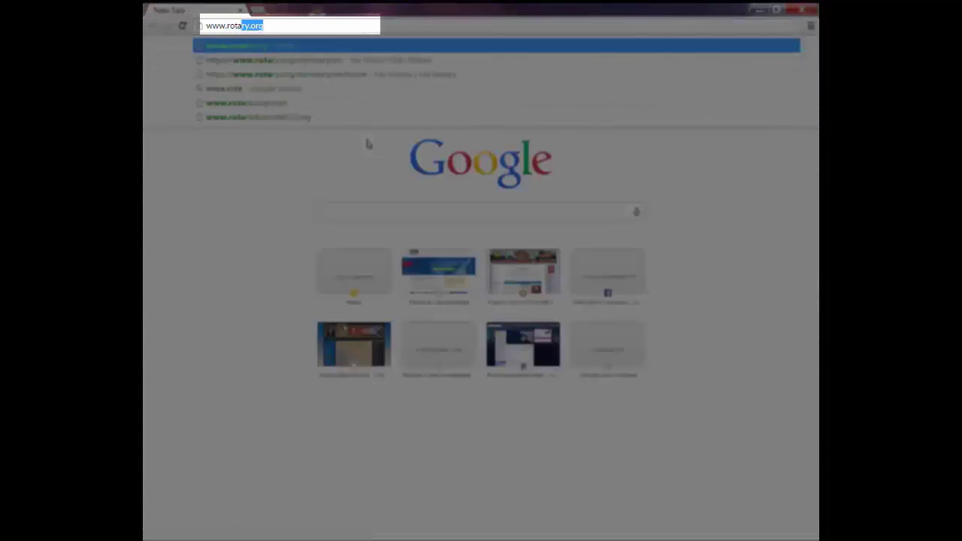
{"action": "type", "text": "ry.org"}
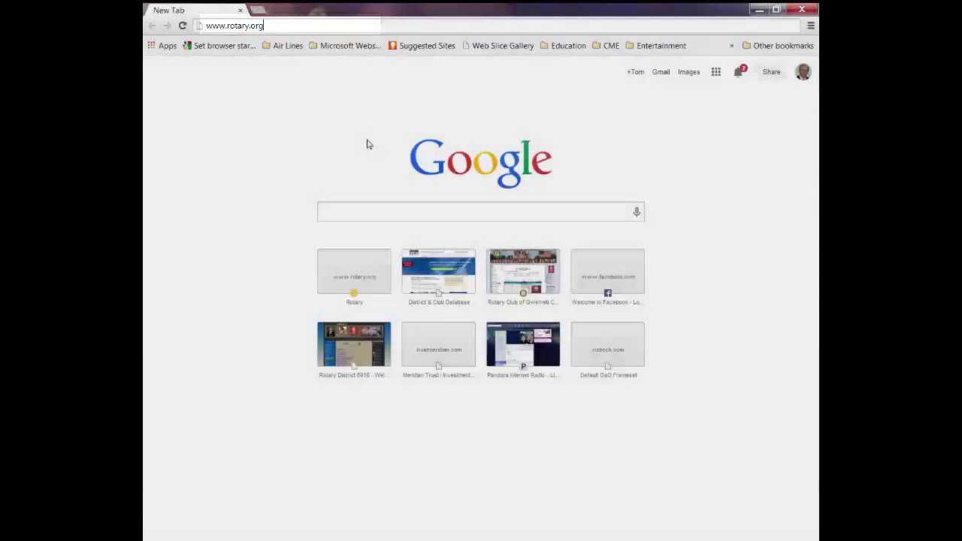
{"action": "key", "text": "Return"}
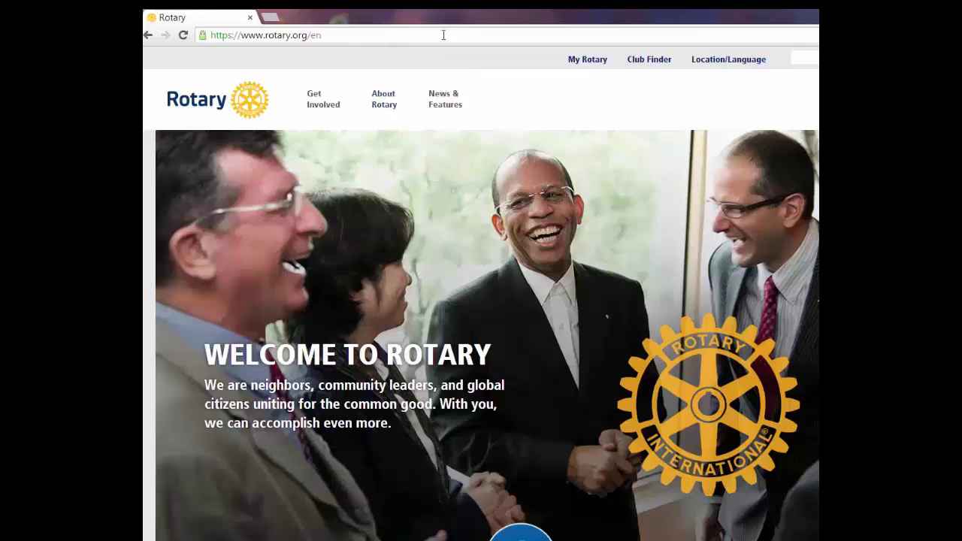
Go to My Rotary and sign in with the account's sign-in email and password
{"action": "left_click", "coordinate": [589, 60]}
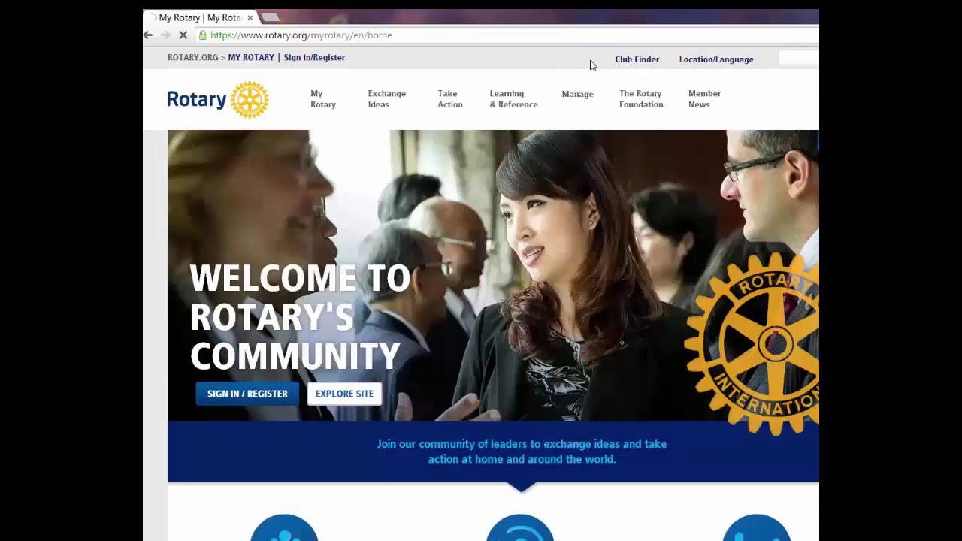
{"action": "left_click", "coordinate": [267, 396]}
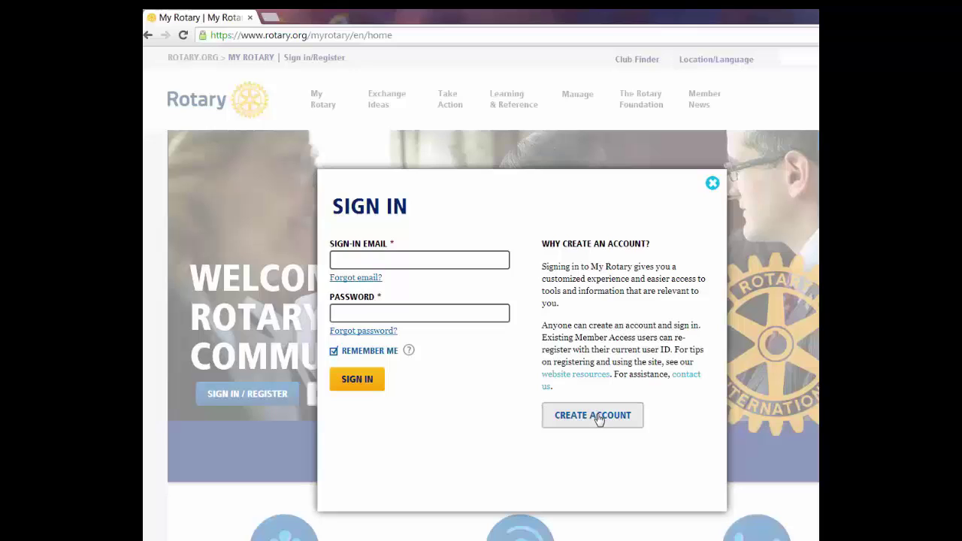
{"action": "left_click", "coordinate": [353, 261]}
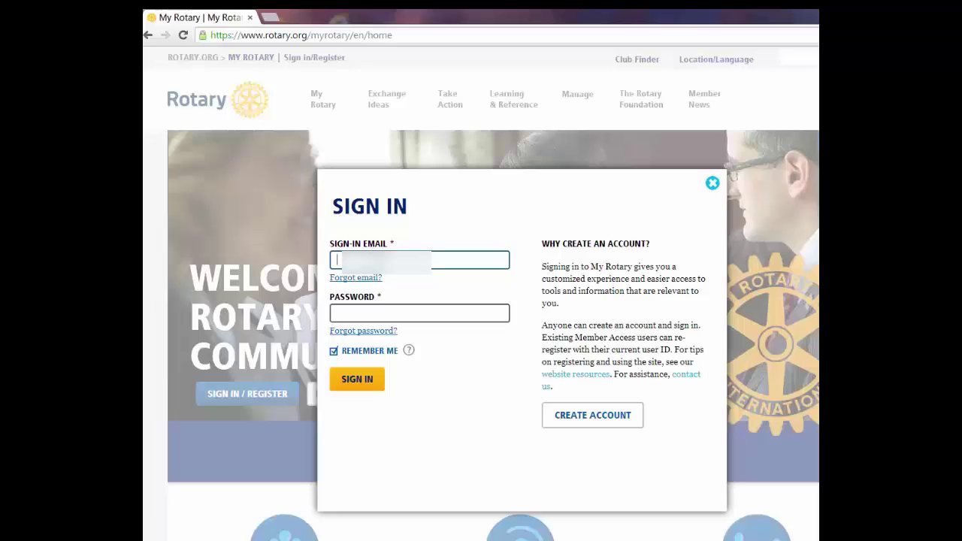
{"action": "type", "text": "t"}
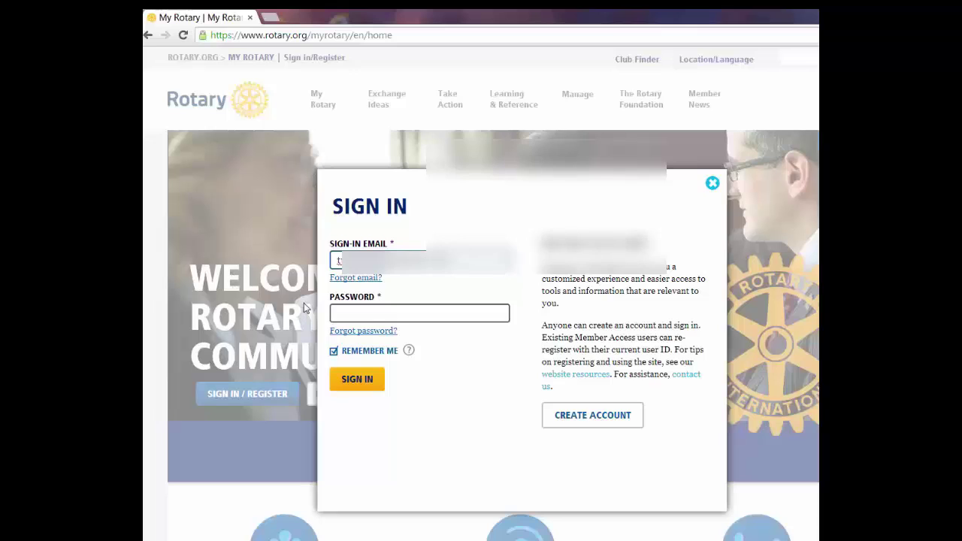
{"action": "left_click", "coordinate": [360, 313]}
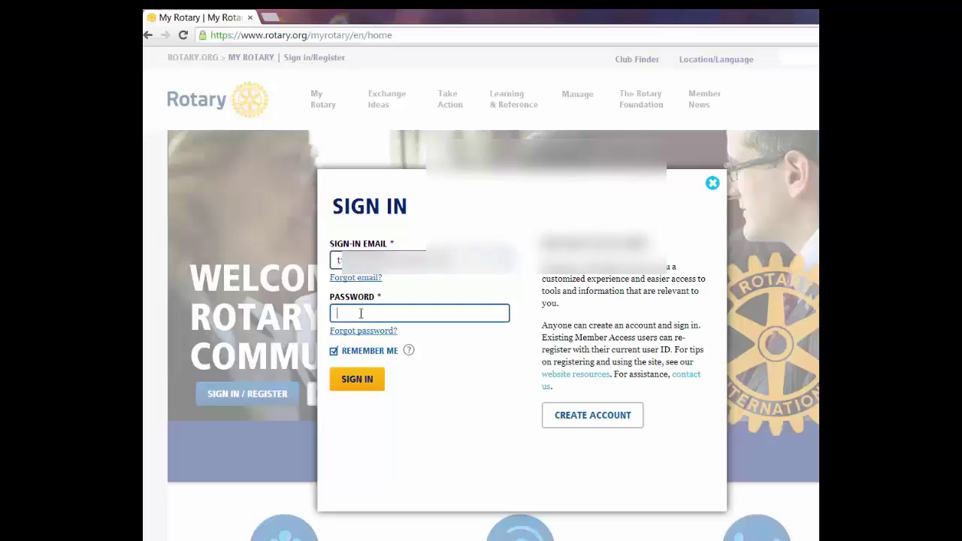
{"action": "type", "text": "•••••••••"}
{"action": "left_click", "coordinate": [362, 379]}
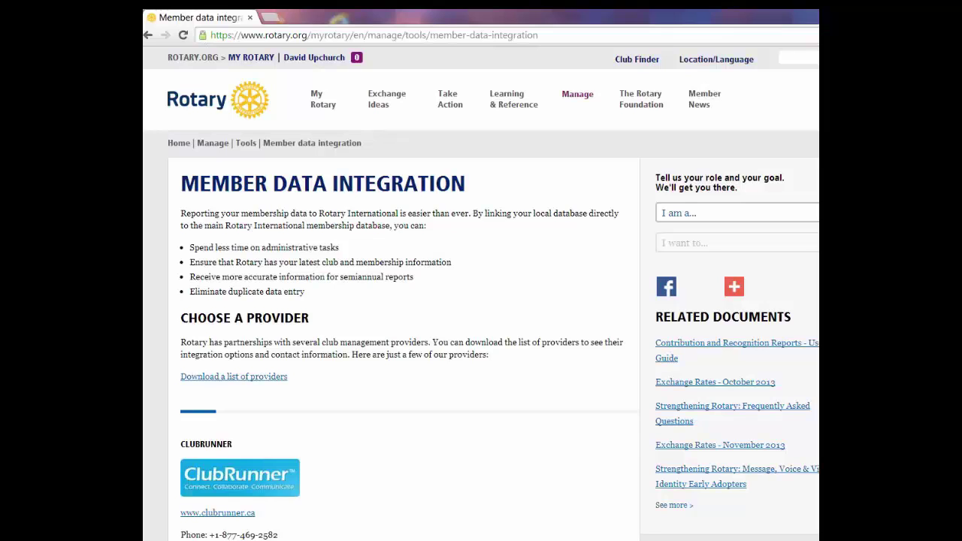
Open the Member Data Integration page among the Manage tools and review the listed providers, including ClubRunner and DACdb
{"action": "mouse_move", "coordinate": [571, 99]}
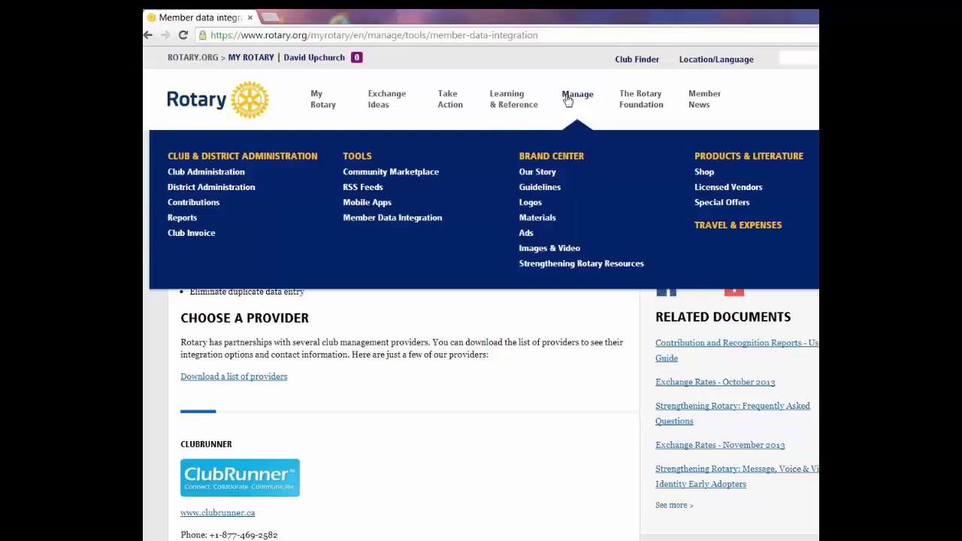
{"action": "left_click", "coordinate": [412, 220]}
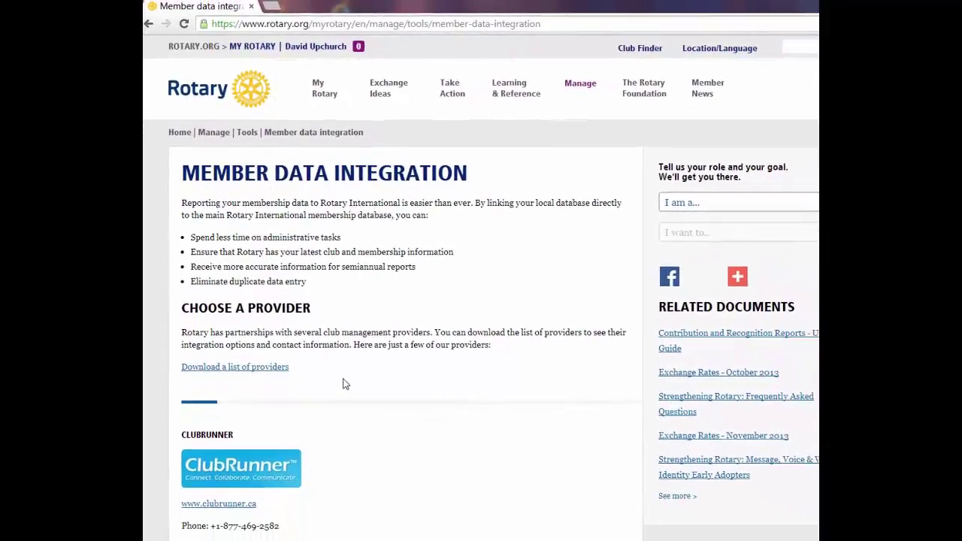
{"action": "scroll", "coordinate": [330, 350], "scroll_direction": "down", "scroll_amount": 1}
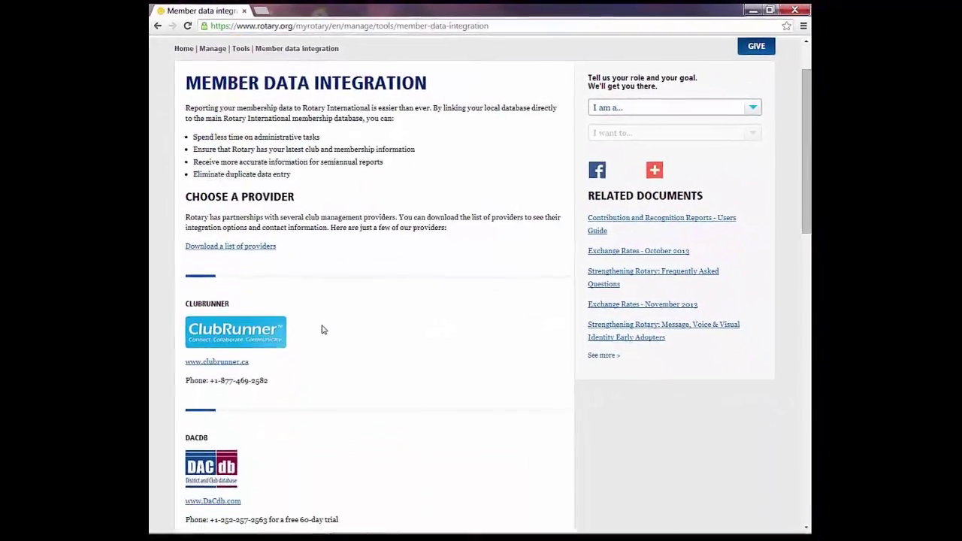
{"action": "scroll", "coordinate": [316, 311], "scroll_direction": "down", "scroll_amount": 1}
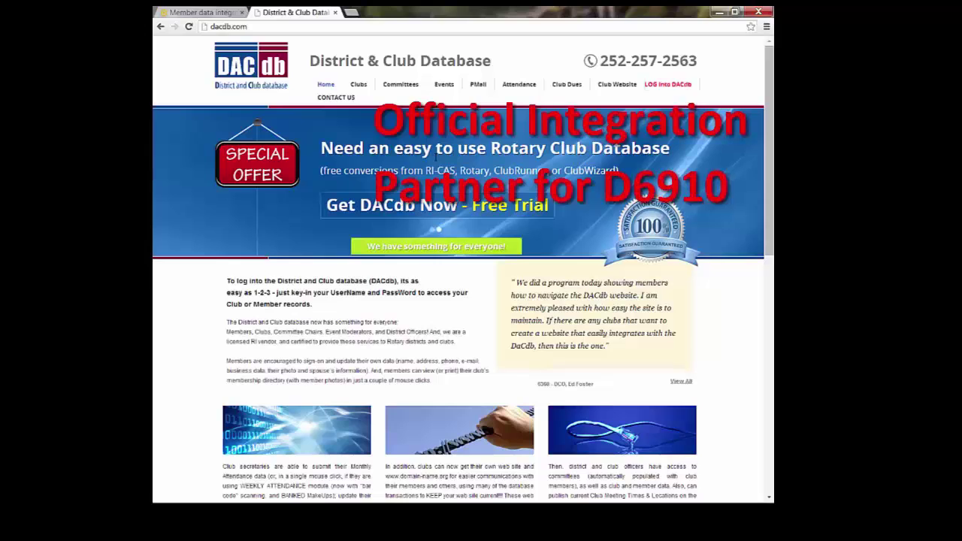
Open the DACdb sign-in page from dacdb.com and log in with the filled-in user name, password and club number
{"action": "left_click", "coordinate": [668, 85]}
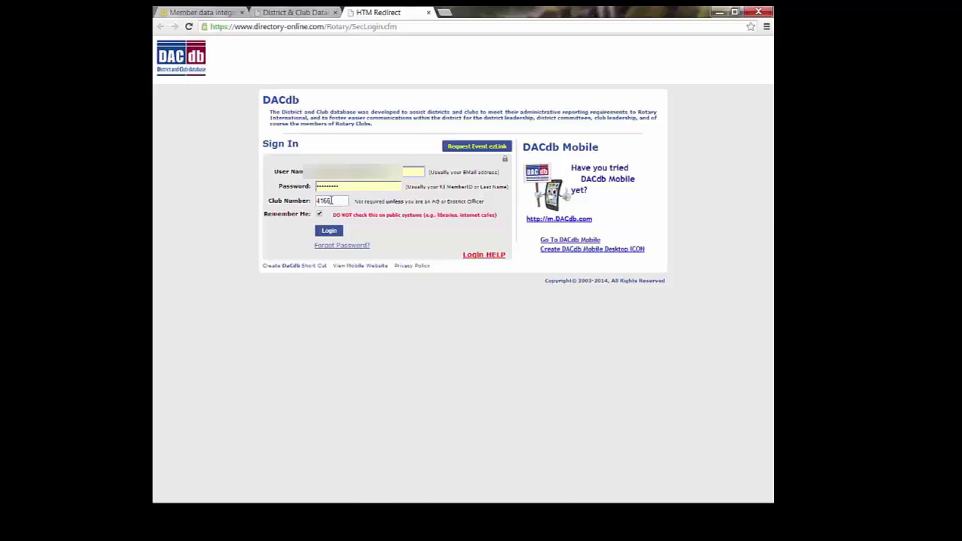
{"action": "key", "text": "Return"}
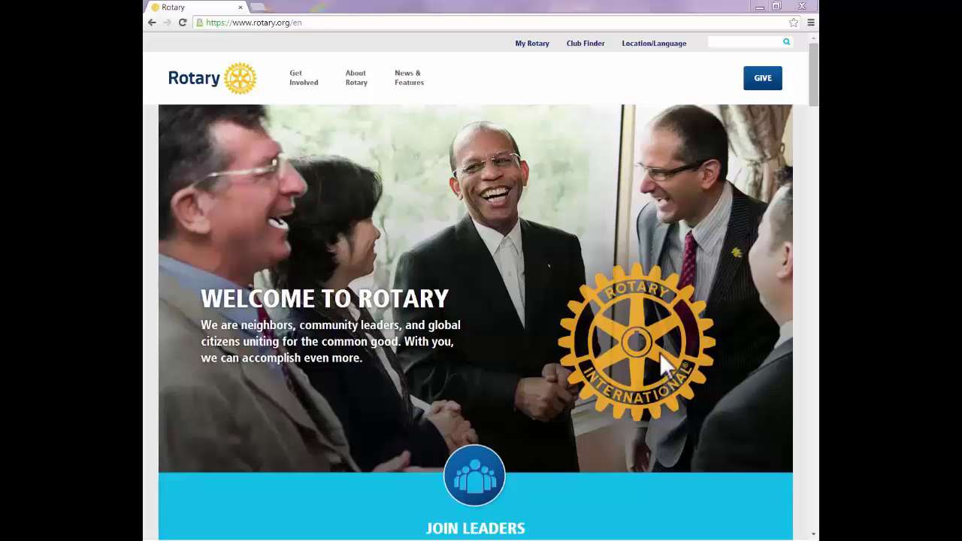
Open the My Rotary account profile, review its contact information and Rotary Resume, and return to the My Rotary home page
{"action": "left_click", "coordinate": [530, 43]}
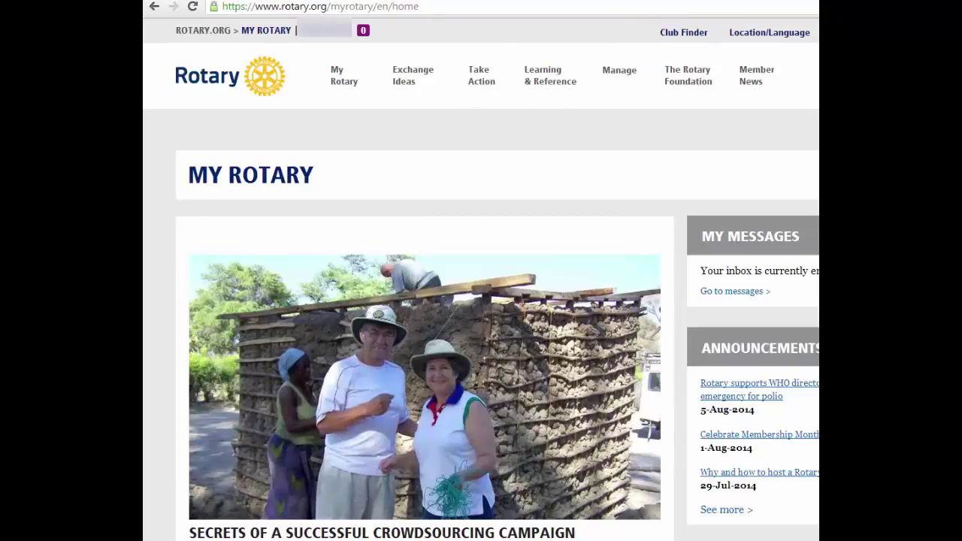
{"action": "left_click", "coordinate": [365, 35]}
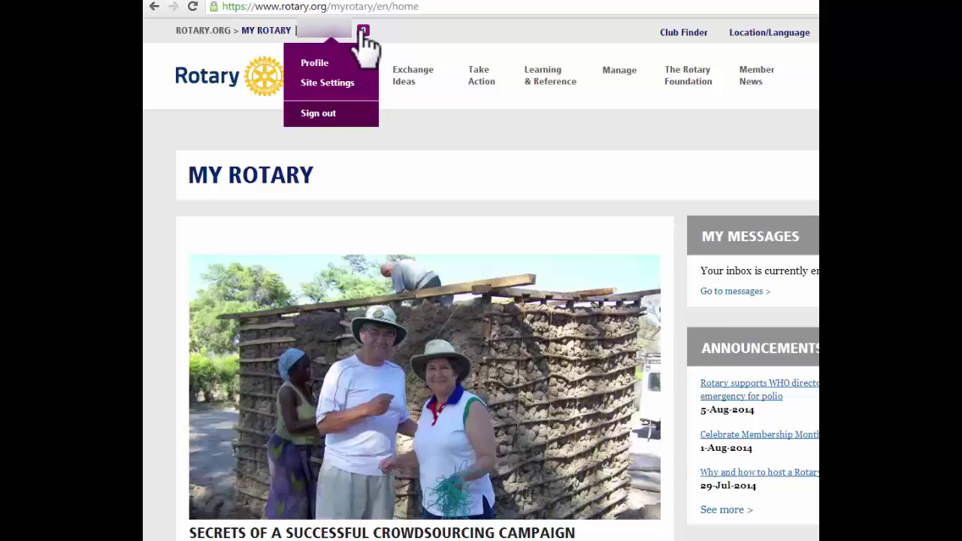
{"action": "left_click", "coordinate": [326, 65]}
{"action": "left_click", "coordinate": [323, 65]}
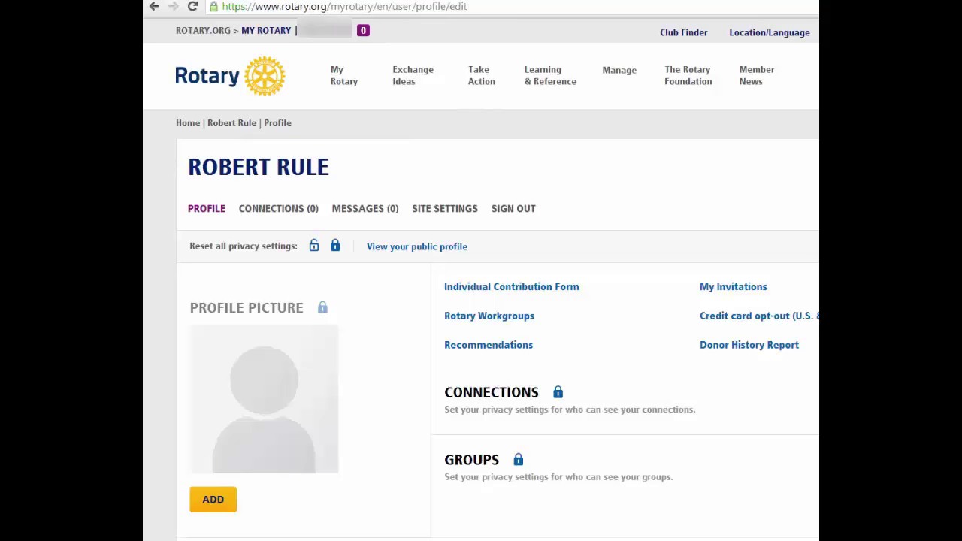
{"action": "scroll", "coordinate": [481, 301], "scroll_direction": "down", "scroll_amount": 6}
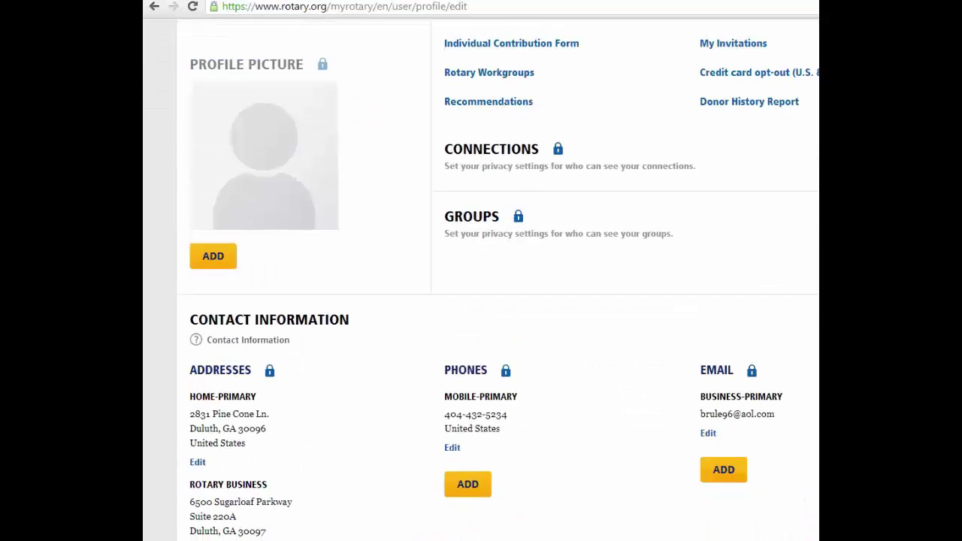
{"action": "scroll", "coordinate": [481, 301], "scroll_direction": "down", "scroll_amount": 3}
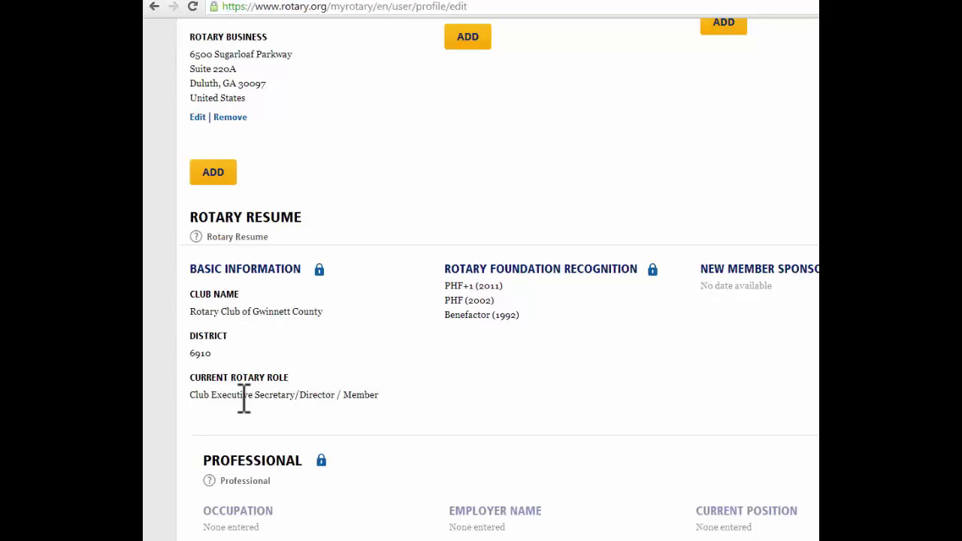
{"action": "left_click", "coordinate": [154, 7]}
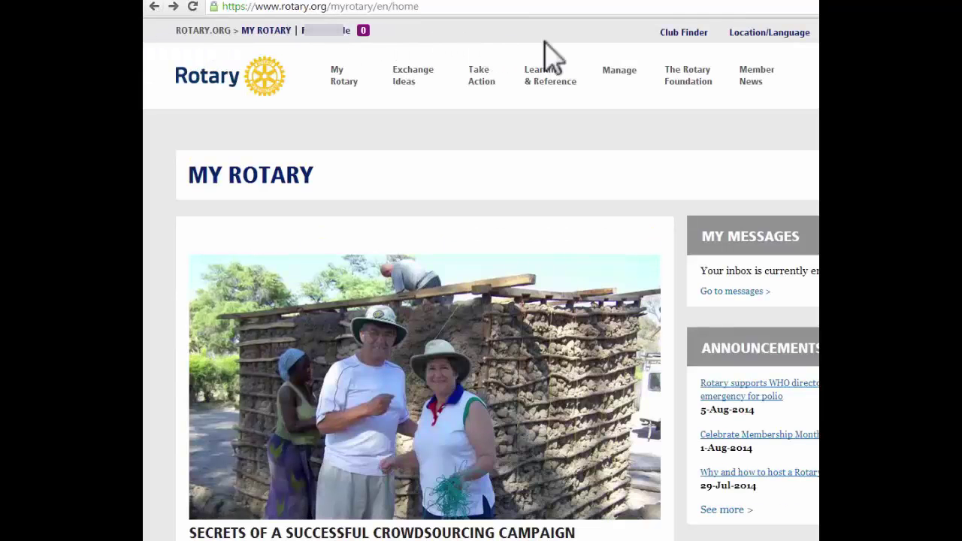
Open the Club Administration page and choose the option to add or remove a vendor partner organization
{"action": "mouse_move", "coordinate": [631, 75]}
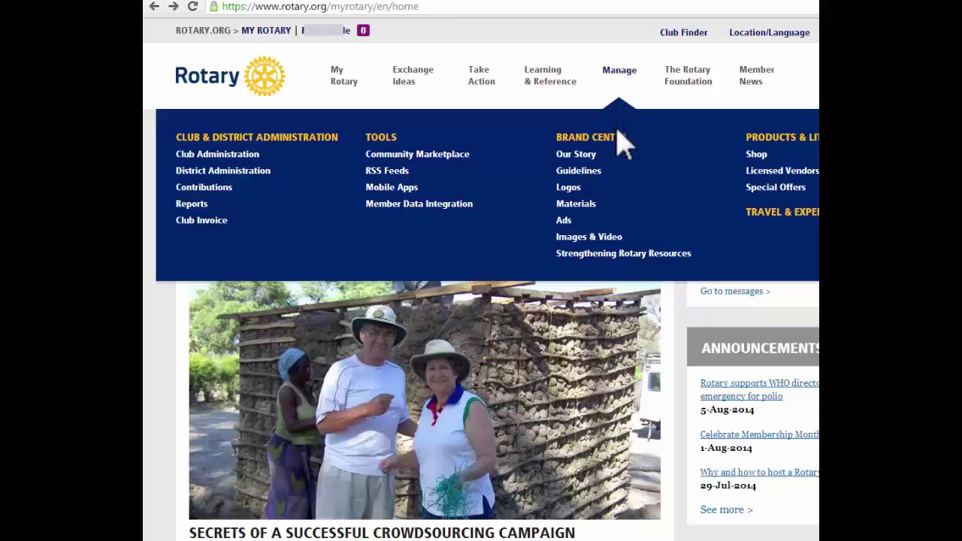
{"action": "left_click", "coordinate": [224, 155]}
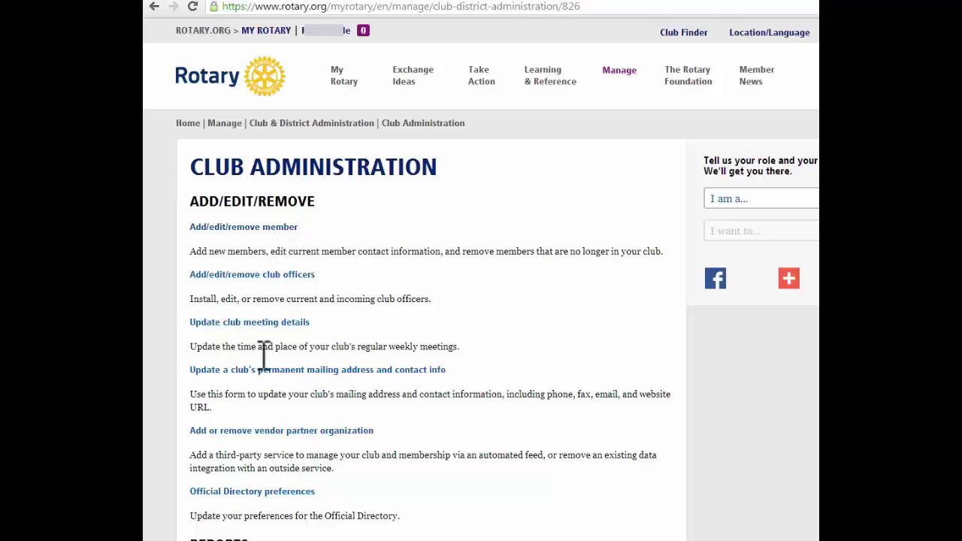
{"action": "left_click", "coordinate": [270, 432]}
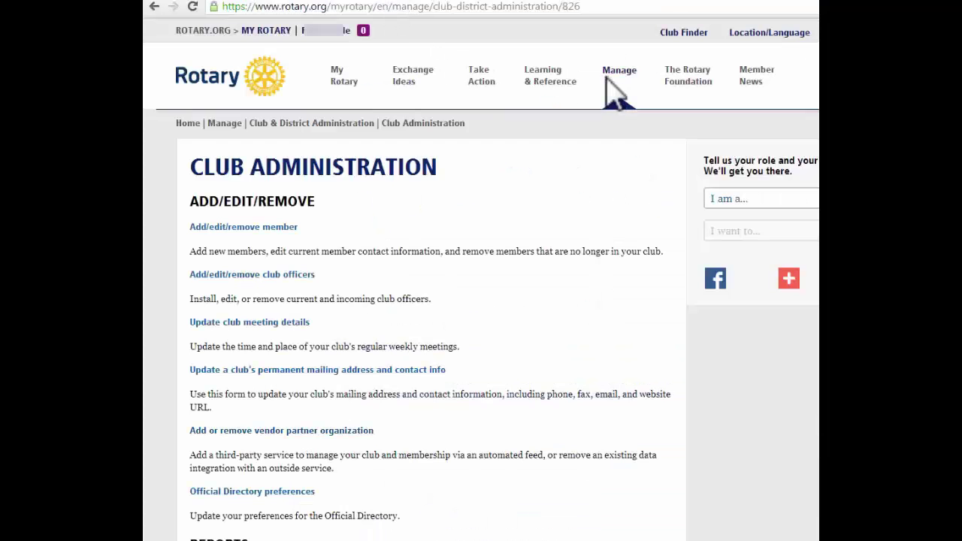
Open the club and district Reports page and choose the club-level Club Fundraising Analysis report
{"action": "mouse_move", "coordinate": [621, 75]}
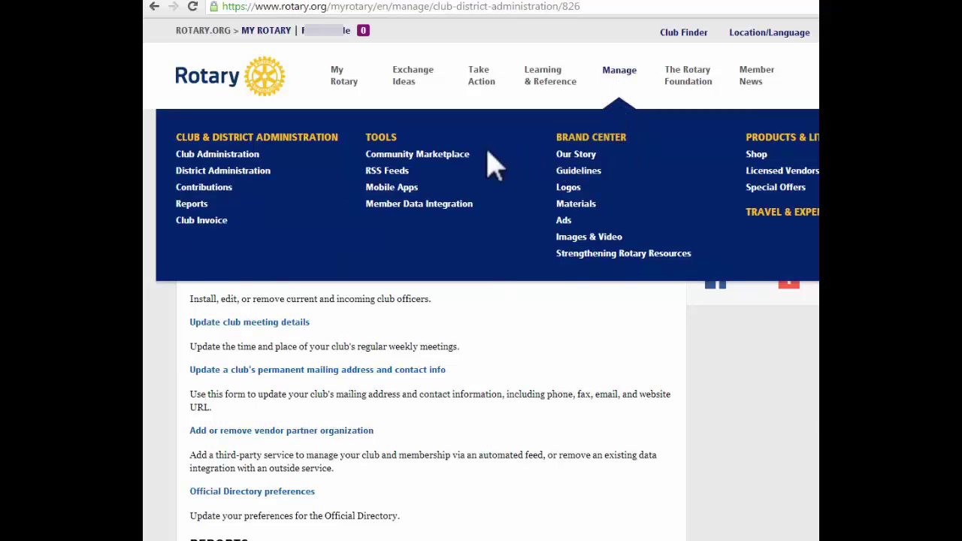
{"action": "left_click", "coordinate": [194, 205]}
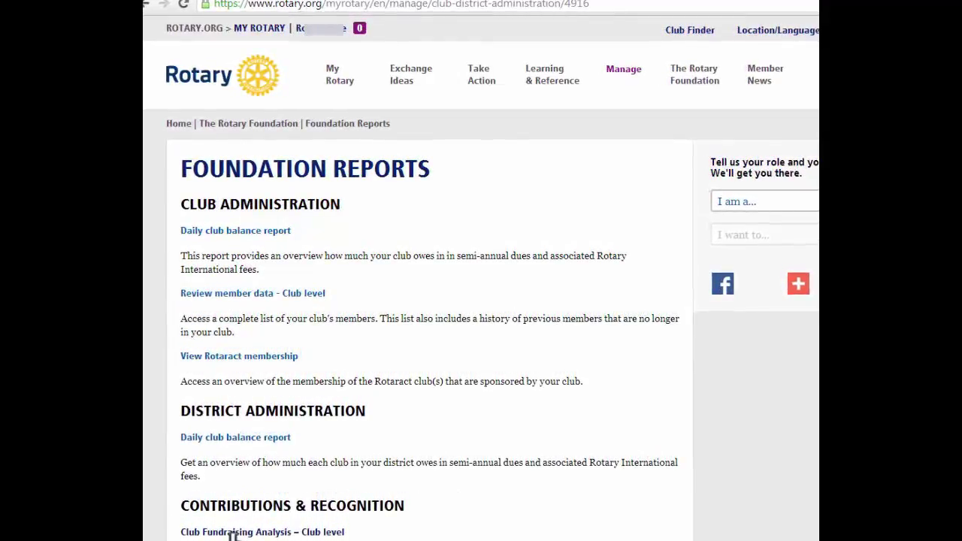
{"action": "left_click", "coordinate": [232, 533]}
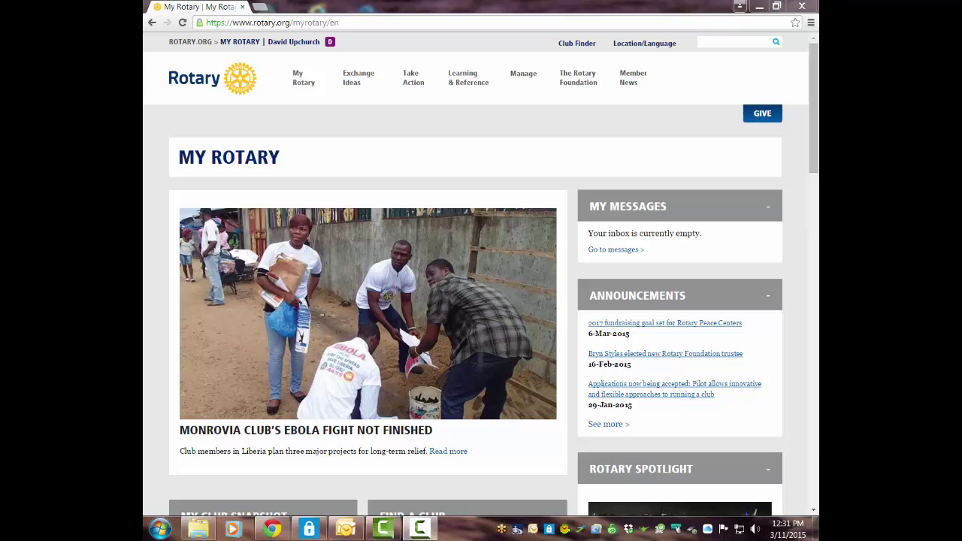
Open Rotary Club Central and show the club's Foundation Giving information
{"action": "mouse_move", "coordinate": [523, 77]}
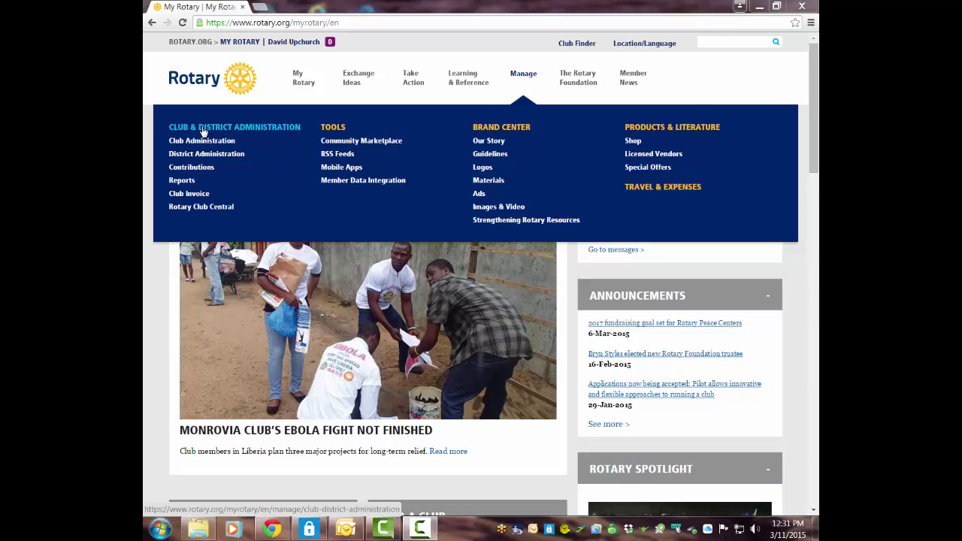
{"action": "left_click", "coordinate": [199, 207]}
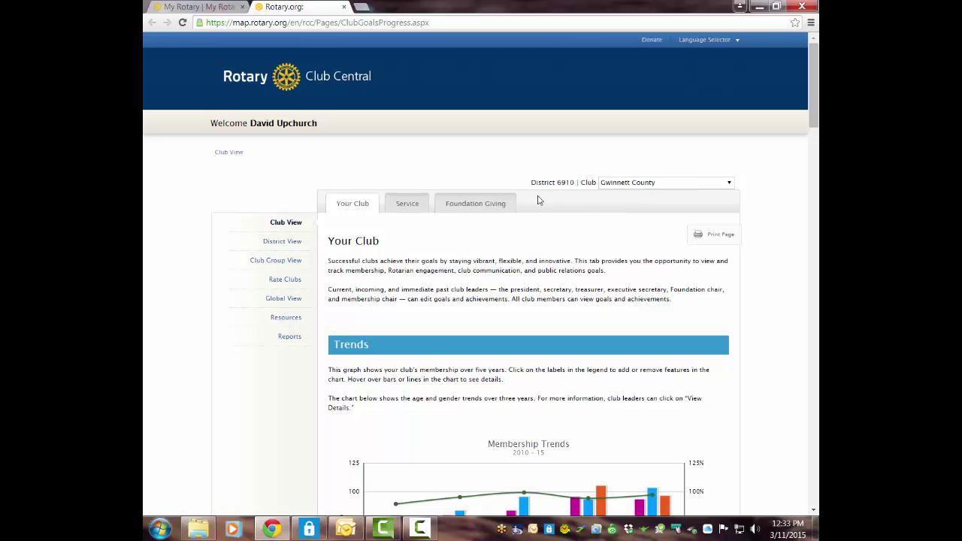
{"action": "left_click", "coordinate": [479, 209]}
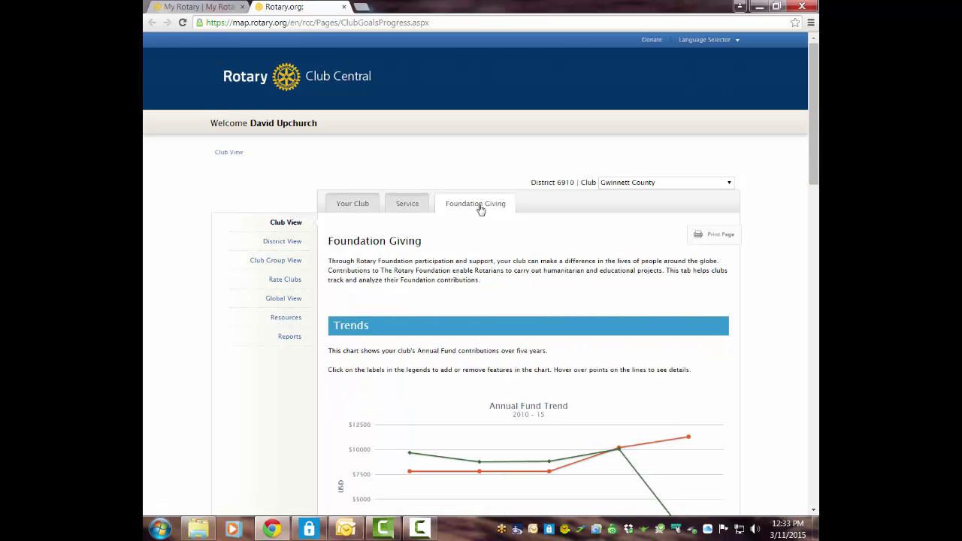
Review the Annual Fund trend and open the 2015-16 year in the Foundation Giving Goals and Progress section
{"action": "left_click_drag", "start_coordinate": [811, 172], "coordinate": [815, 256]}
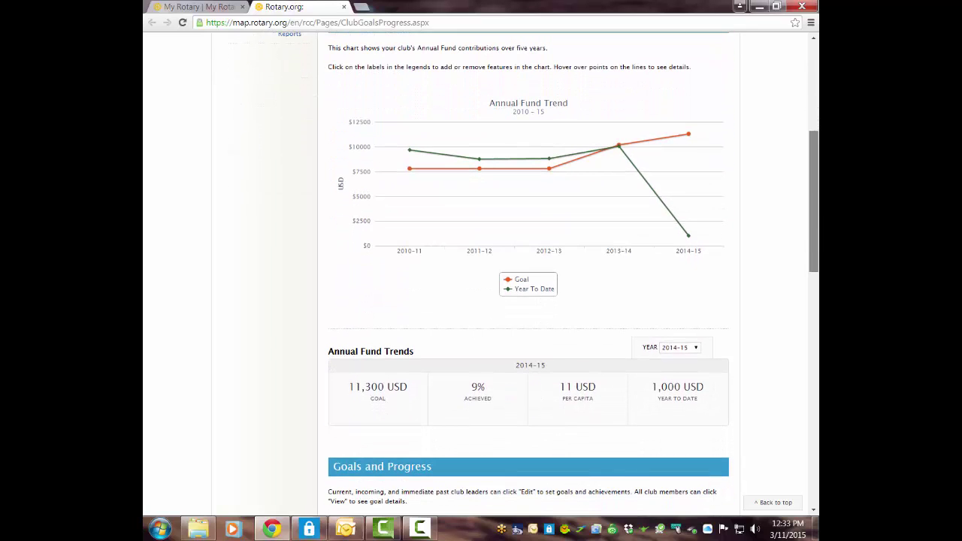
{"action": "left_click_drag", "start_coordinate": [813, 202], "coordinate": [813, 326]}
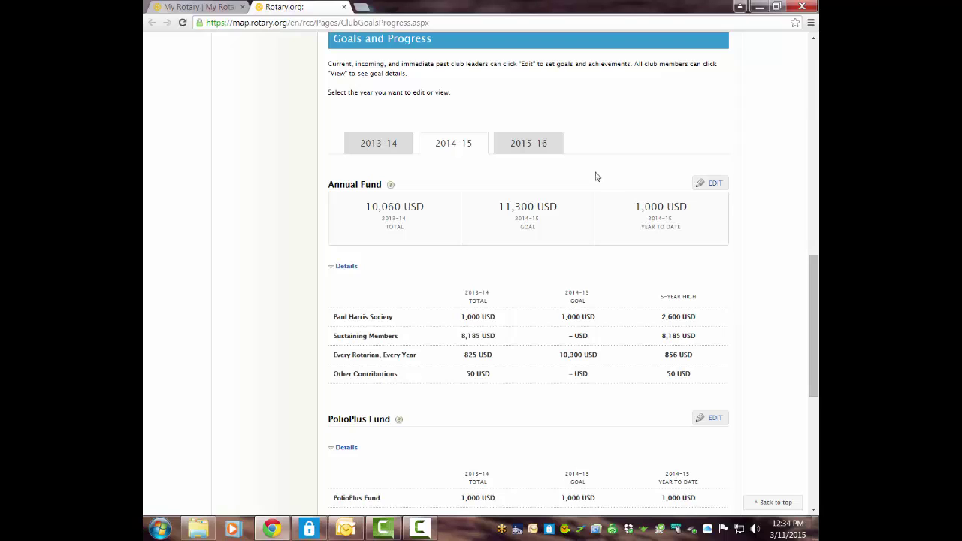
{"action": "left_click", "coordinate": [519, 145]}
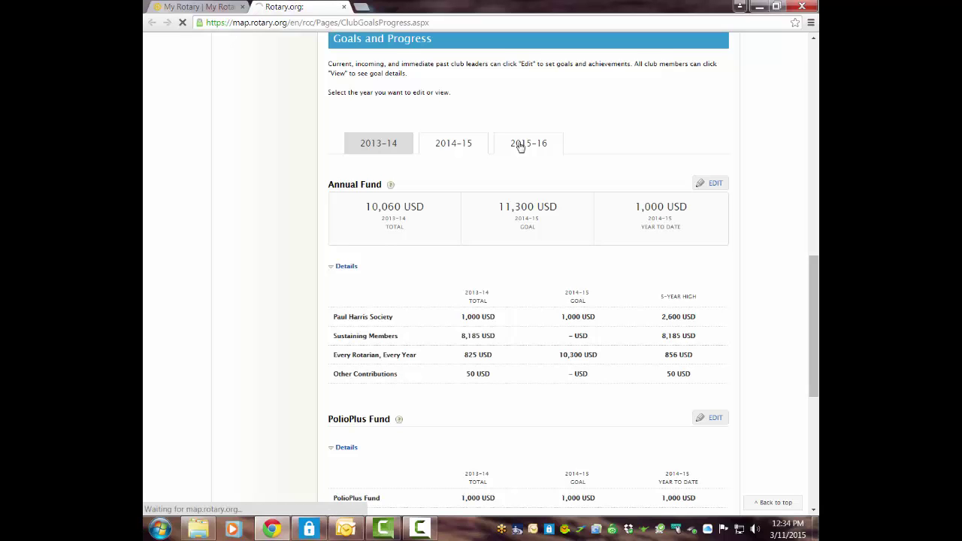
Open the club's 2015-16 Annual Fund goals for editing from the Foundation Giving Goals and Progress section
{"action": "left_click_drag", "start_coordinate": [813, 127], "coordinate": [814, 295]}
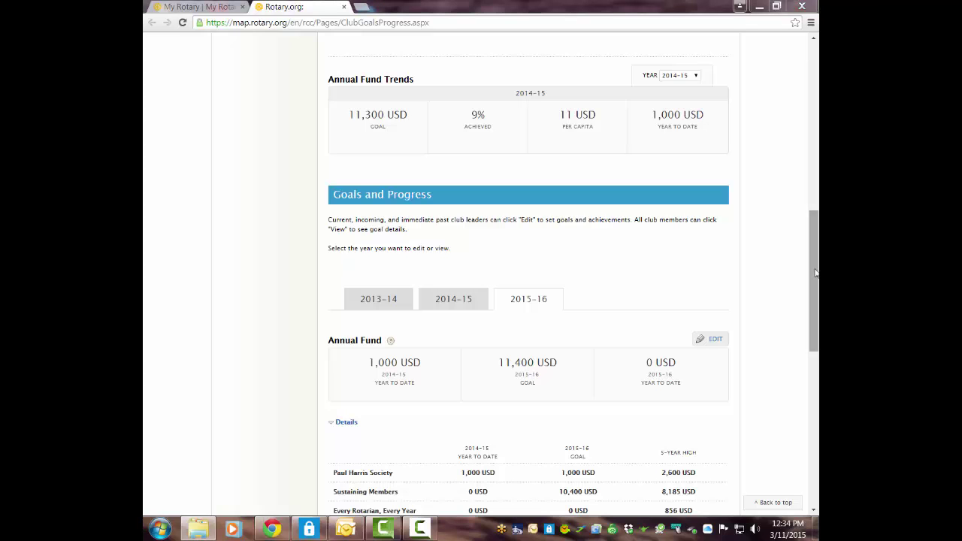
{"action": "scroll", "coordinate": [815, 281], "scroll_direction": "down", "scroll_amount": 3}
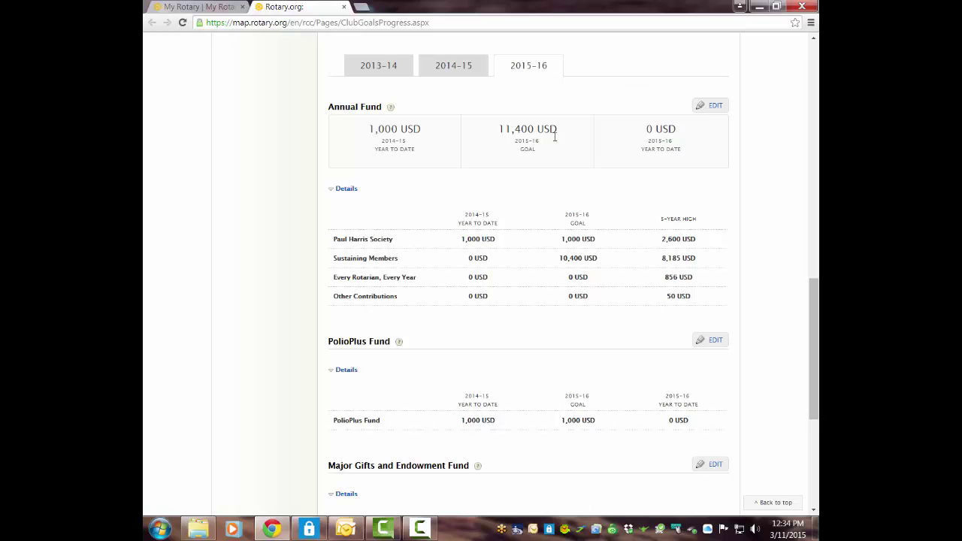
{"action": "left_click", "coordinate": [713, 106]}
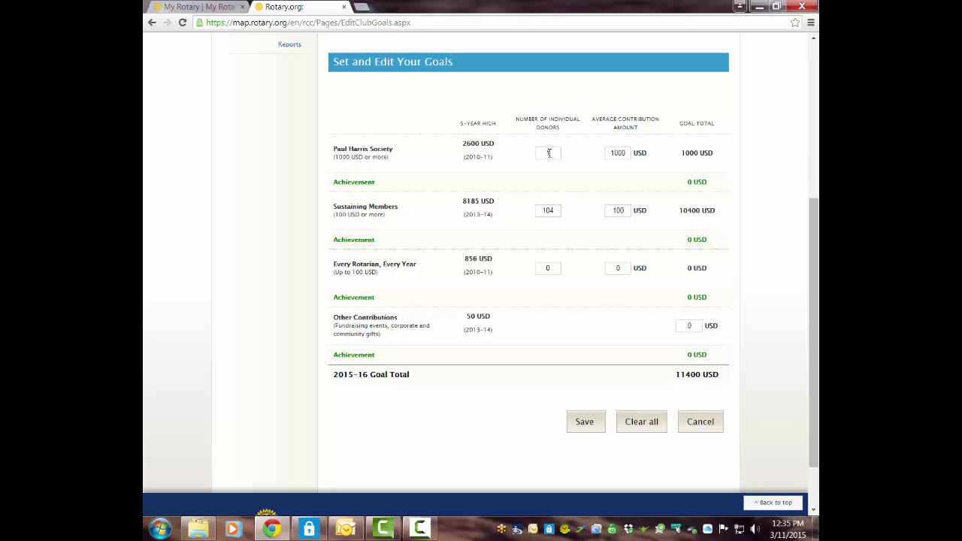
Try a Paul Harris Society goal of 2 individual donors in the 2015-16 Annual Fund goals
{"action": "double_click", "coordinate": [547, 153]}
{"action": "type", "text": "2"}
{"action": "left_click", "coordinate": [716, 176]}
Set the Paul Harris Society number of individual donors back to 1 and save the 2015-16 Annual Fund goals
{"action": "key", "text": "BackSpace"}
{"action": "type", "text": "1"}
{"action": "left_click", "coordinate": [567, 181]}
{"action": "left_click", "coordinate": [584, 423]}
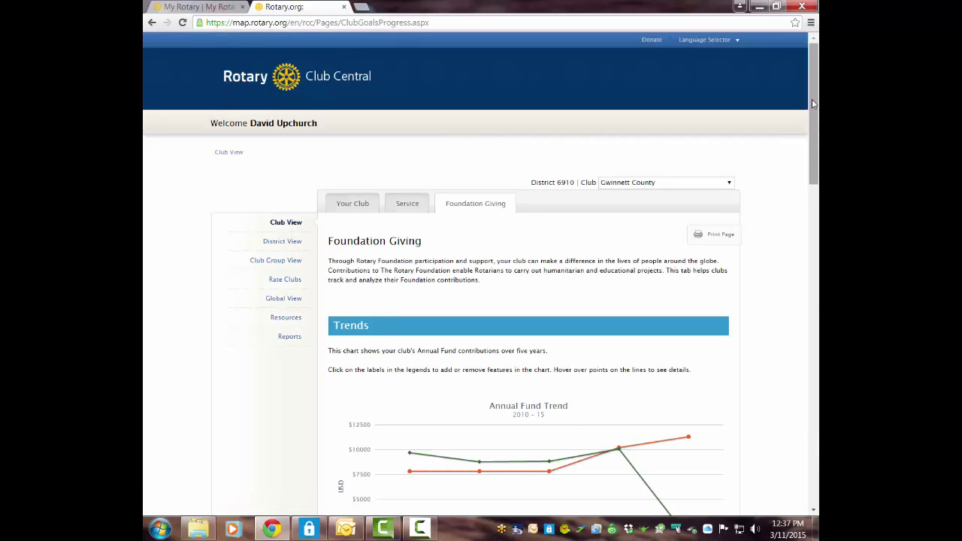
Review the 2015-16 goals for the Annual Fund, PolioPlus Fund, and Major Gifts and Endowment Fund
{"action": "left_click_drag", "start_coordinate": [811, 104], "coordinate": [811, 362]}
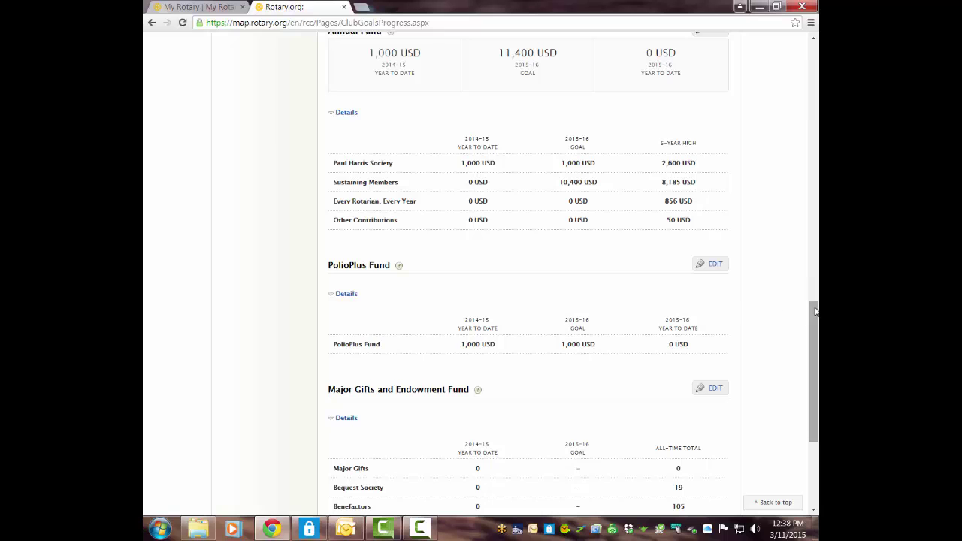
{"action": "scroll", "coordinate": [816, 322], "scroll_direction": "down", "scroll_amount": 1}
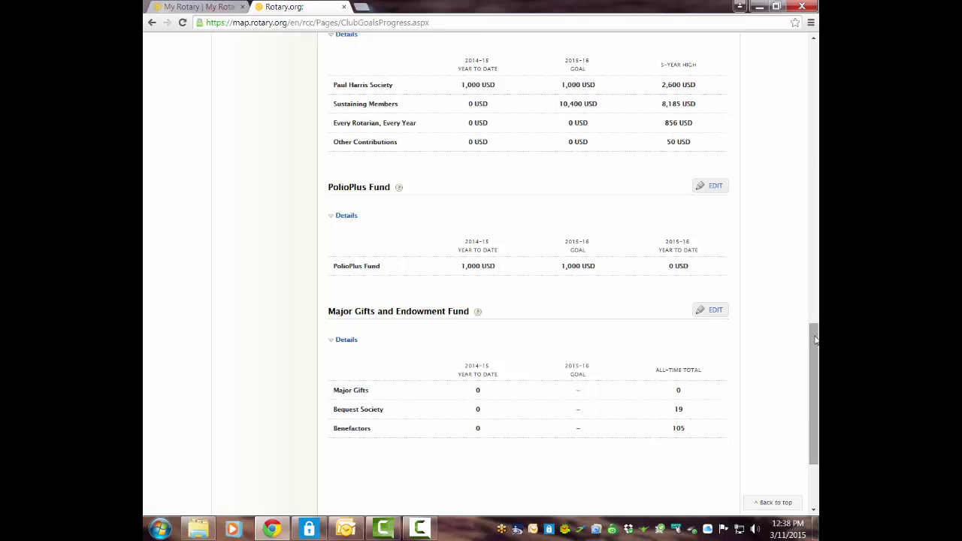
{"action": "left_click", "coordinate": [809, 288]}
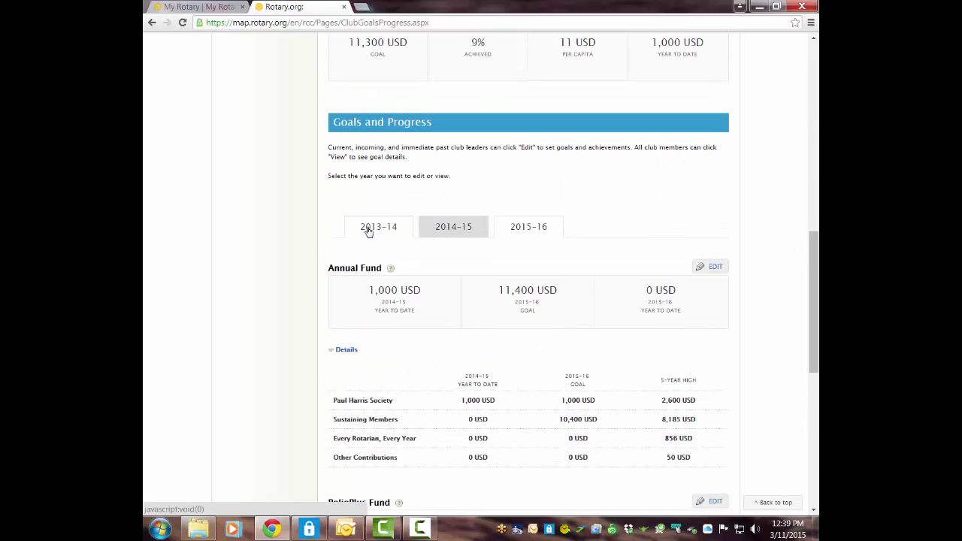
Show the club's Service information and open the 2014-15 Service Projects and Activities goals for editing
{"action": "scroll", "coordinate": [799, 120], "scroll_direction": "up", "scroll_amount": 7}
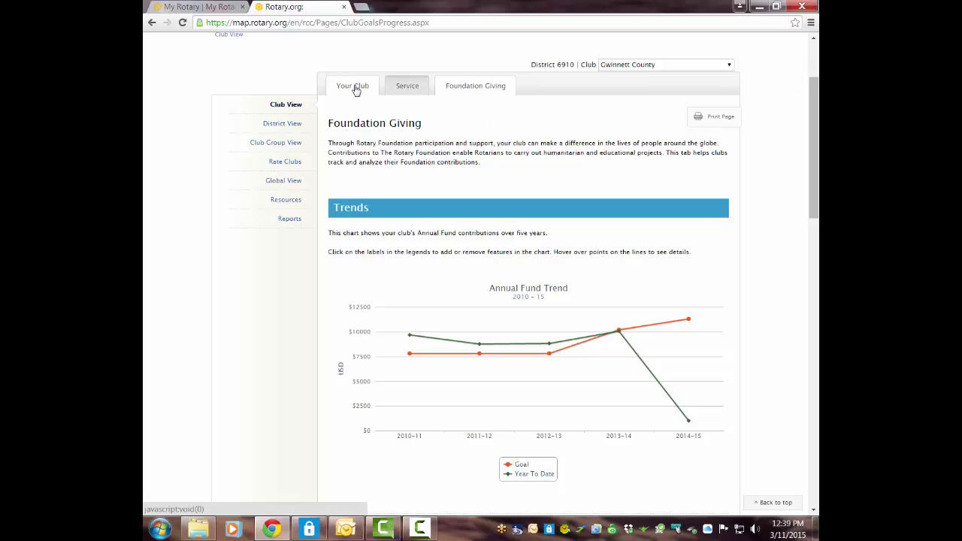
{"action": "left_click", "coordinate": [409, 89]}
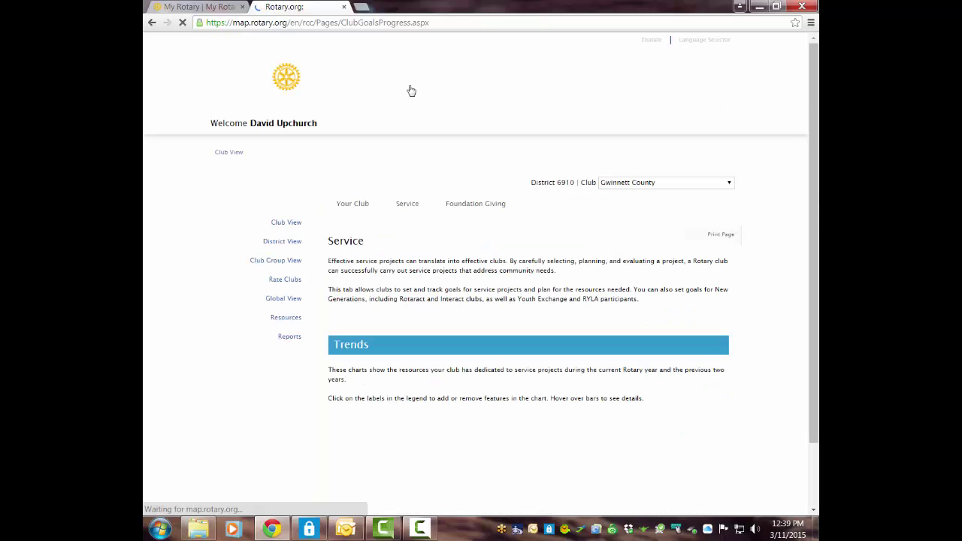
{"action": "left_click_drag", "start_coordinate": [814, 124], "coordinate": [816, 287]}
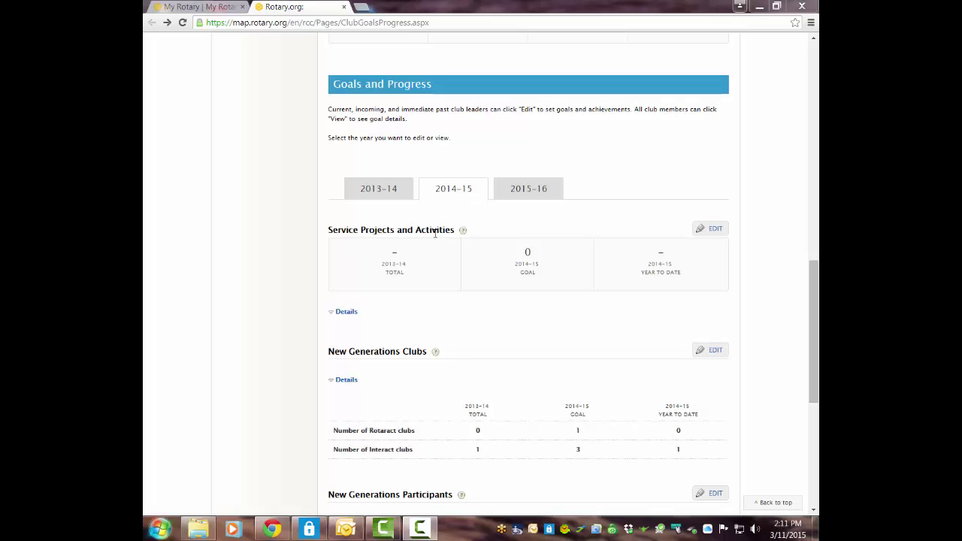
{"action": "left_click", "coordinate": [713, 233]}
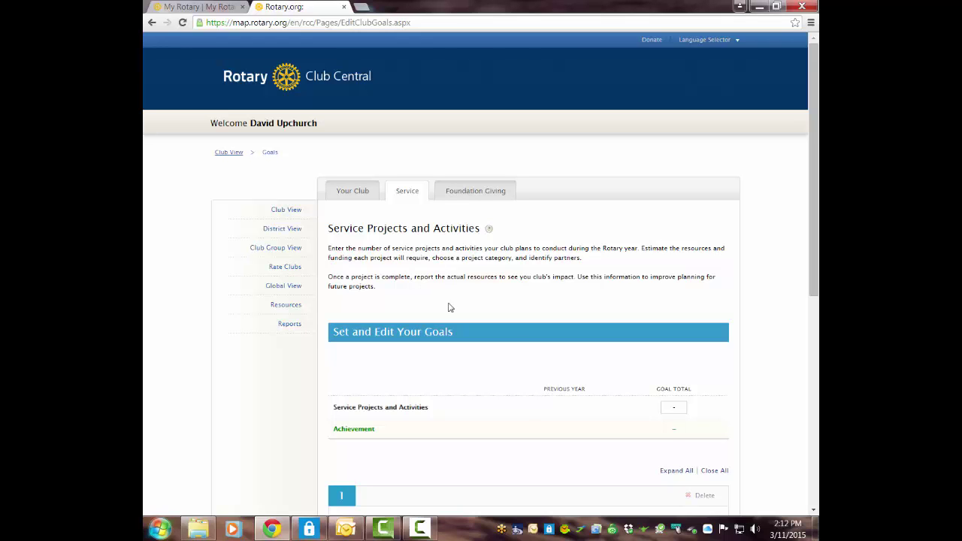
Give project 1 in the Service Projects and Activities goals the title "special project for kids"
{"action": "scroll", "coordinate": [524, 405], "scroll_direction": "down", "scroll_amount": 1}
{"action": "scroll", "coordinate": [524, 405], "scroll_direction": "down", "scroll_amount": 3}
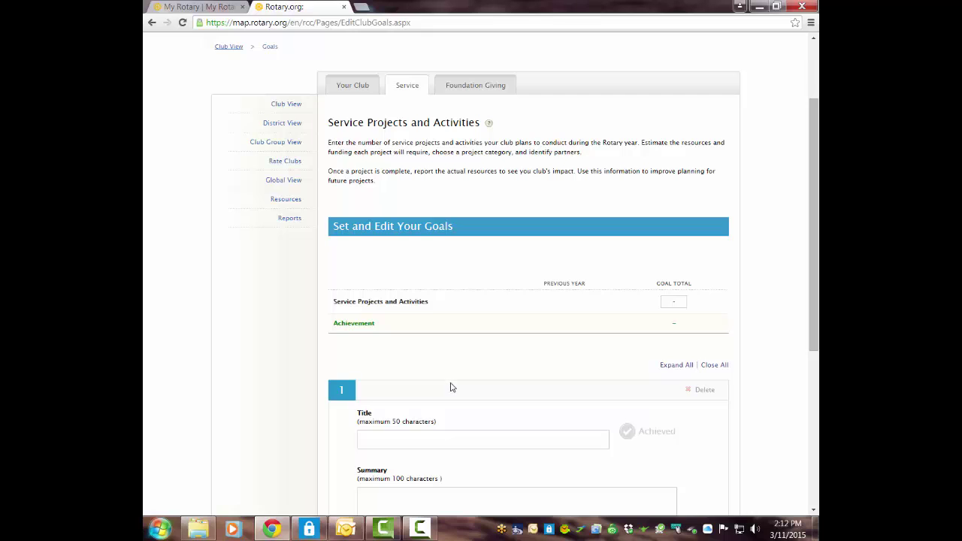
{"action": "scroll", "coordinate": [450, 387], "scroll_direction": "down", "scroll_amount": 3}
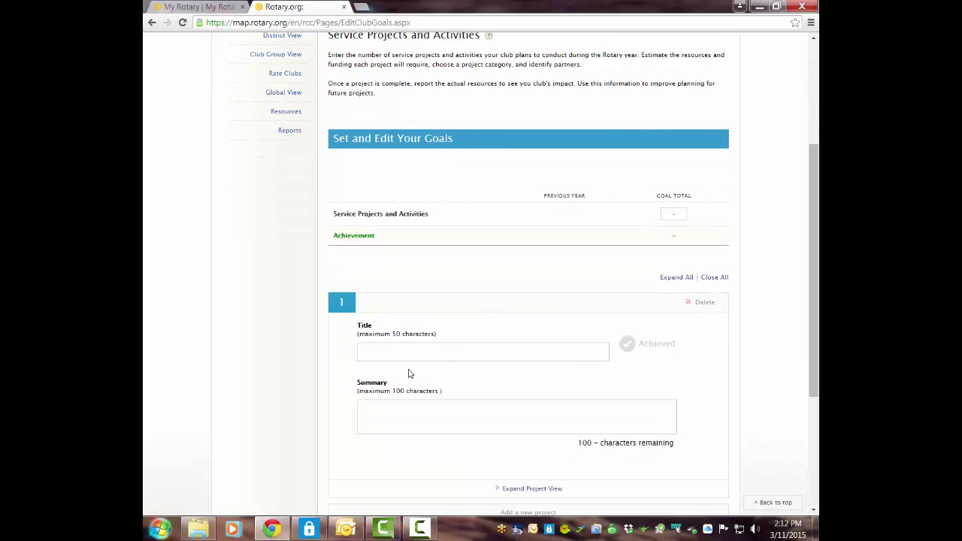
{"action": "left_click", "coordinate": [369, 351]}
{"action": "type", "text": "special project for kid"}
{"action": "left_click", "coordinate": [362, 406]}
{"action": "left_click_drag", "start_coordinate": [453, 352], "coordinate": [358, 352]}
{"action": "key", "text": "BackSpace"}
{"action": "type", "text": "special project for kids"}
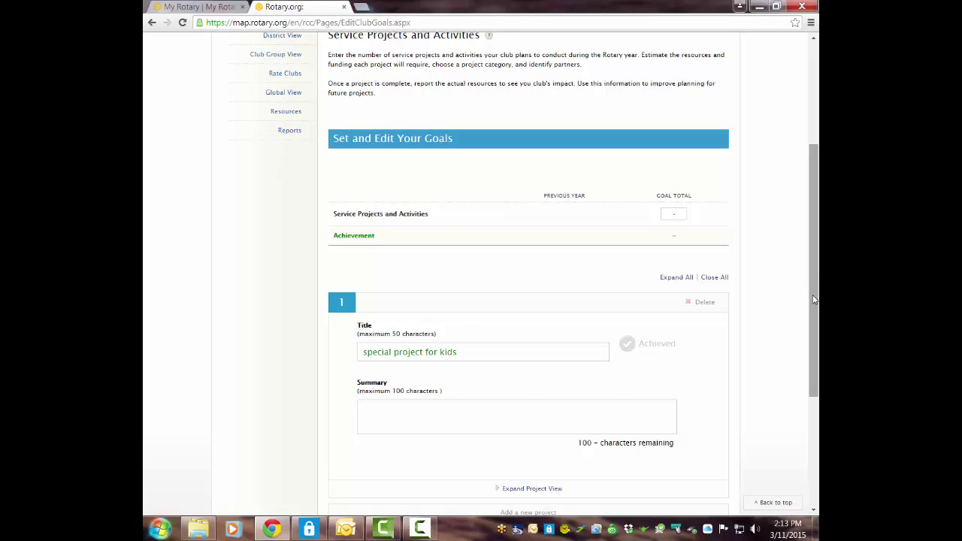
{"action": "left_click_drag", "start_coordinate": [809, 303], "coordinate": [811, 343]}
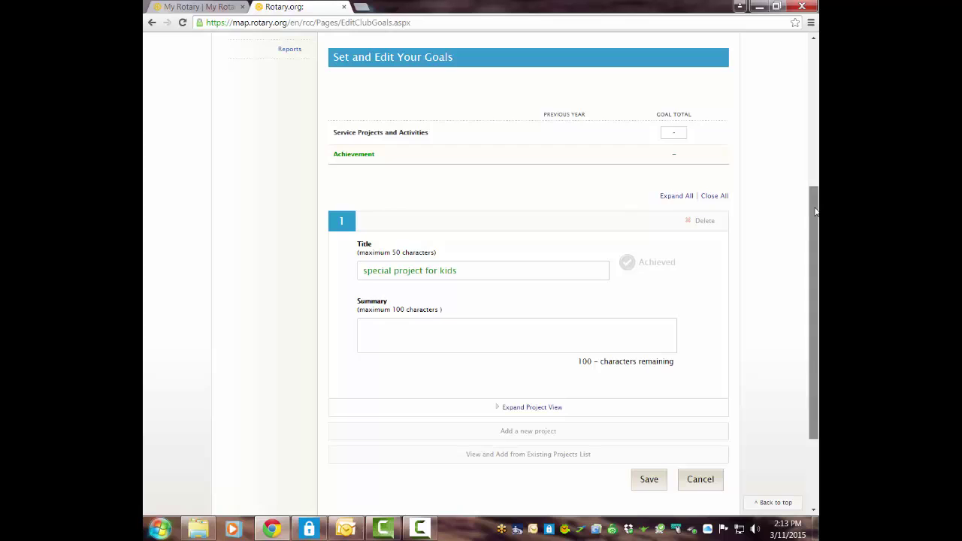
{"action": "left_click_drag", "start_coordinate": [815, 213], "coordinate": [812, 48]}
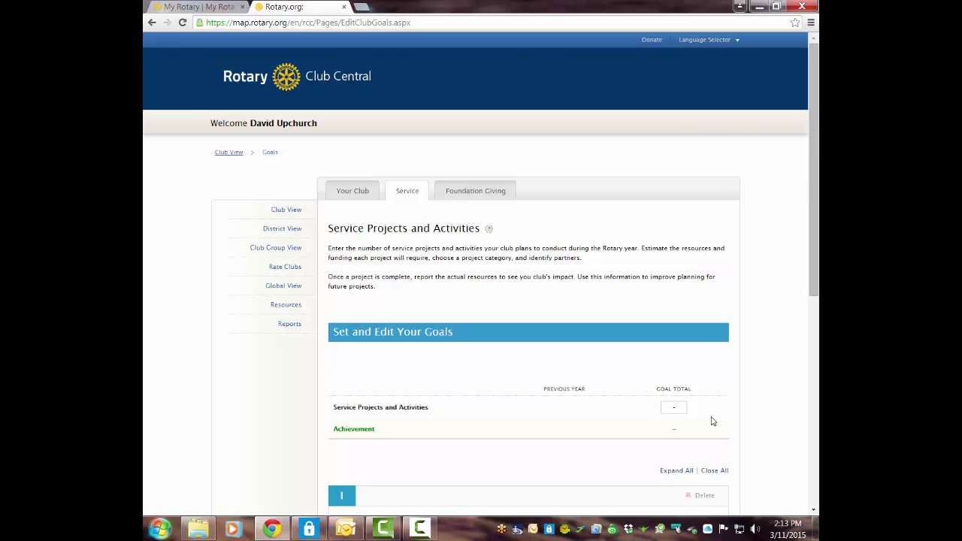